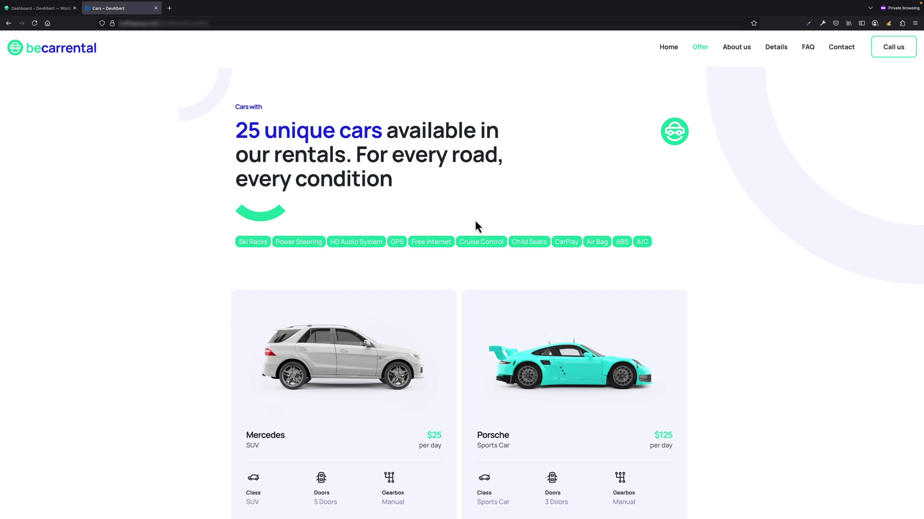
Filter the car listing by the A/C tag, then by the Child Seats tag.
{"action": "scroll", "coordinate": [475, 228], "scroll_direction": "down", "scroll_amount": 3}
{"action": "left_click", "coordinate": [642, 242]}
{"action": "scroll", "coordinate": [644, 244], "scroll_direction": "down", "scroll_amount": 3}
{"action": "scroll", "coordinate": [642, 240], "scroll_direction": "down", "scroll_amount": 10}
{"action": "scroll", "coordinate": [641, 241], "scroll_direction": "up", "scroll_amount": 12}
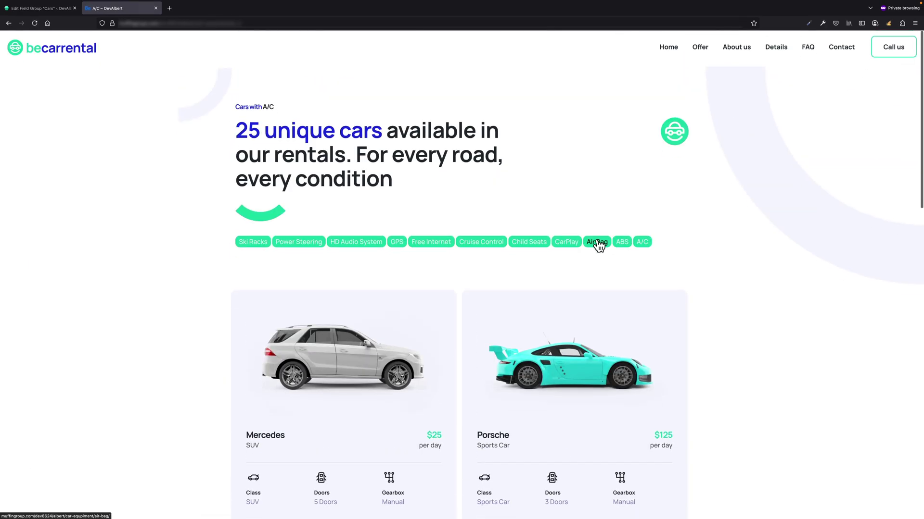
{"action": "left_click", "coordinate": [544, 245]}
{"action": "scroll", "coordinate": [543, 246], "scroll_direction": "down", "scroll_amount": 5}
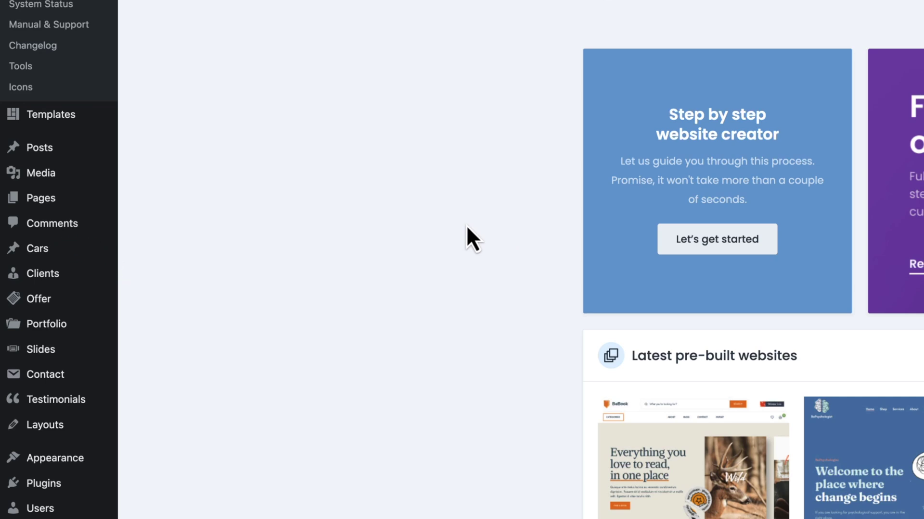
Go to the theme Templates list through the Cars admin menu.
{"action": "mouse_move", "coordinate": [97, 255]}
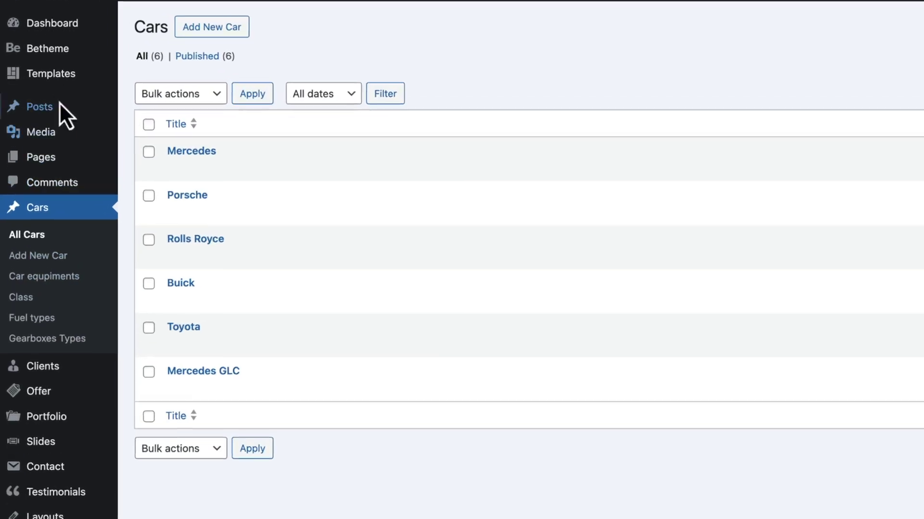
{"action": "mouse_move", "coordinate": [33, 79]}
{"action": "left_click", "coordinate": [161, 69]}
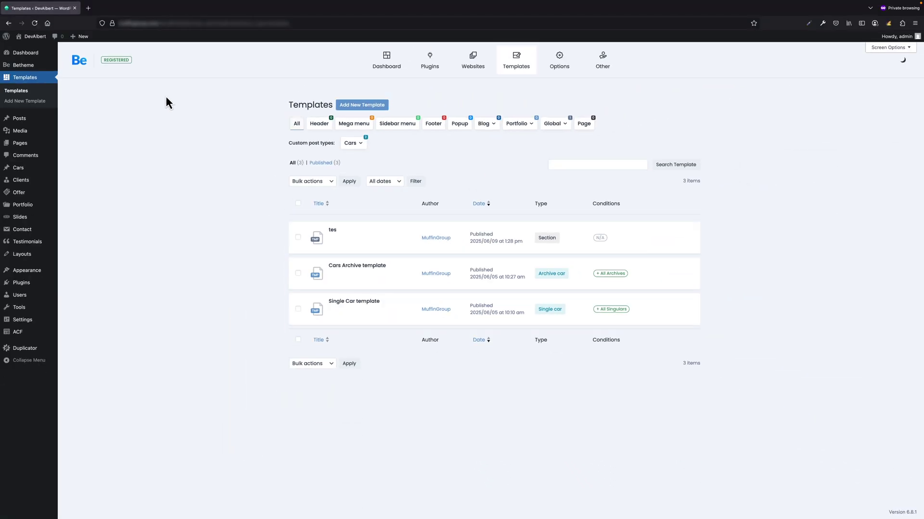
Expand the Cars template types dropdown to see which car templates exist.
{"action": "left_click", "coordinate": [358, 144]}
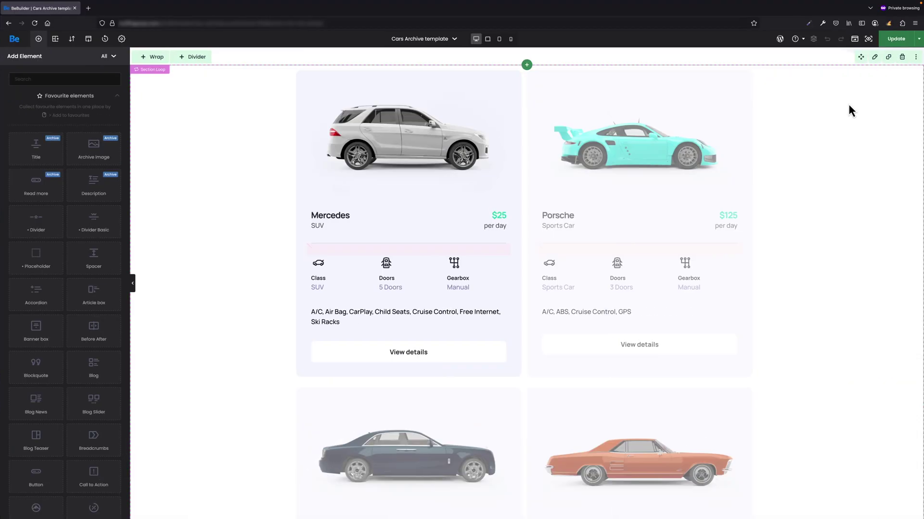
Show the car loop section's settings, confirming it is a Query loop of Cars posts.
{"action": "left_click", "coordinate": [874, 58]}
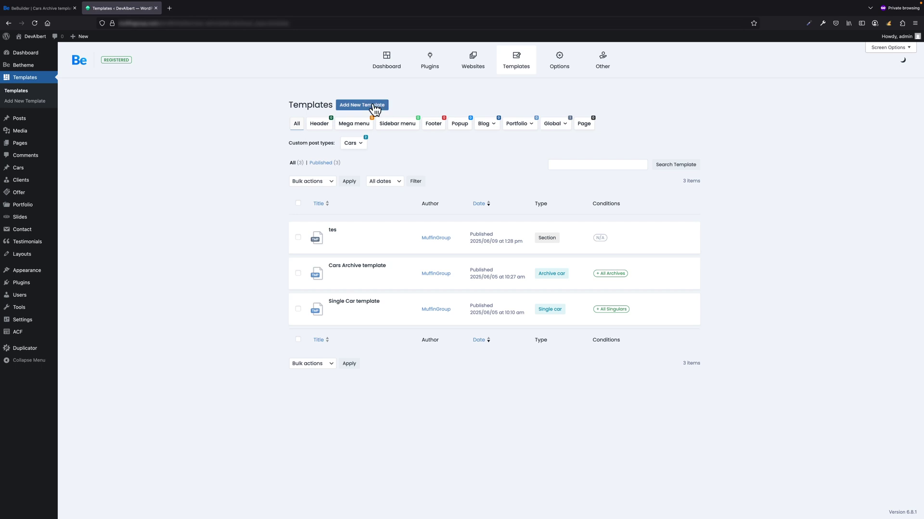
Start a new Archive of Cars template named 'my template name'.
{"action": "left_click", "coordinate": [373, 105]}
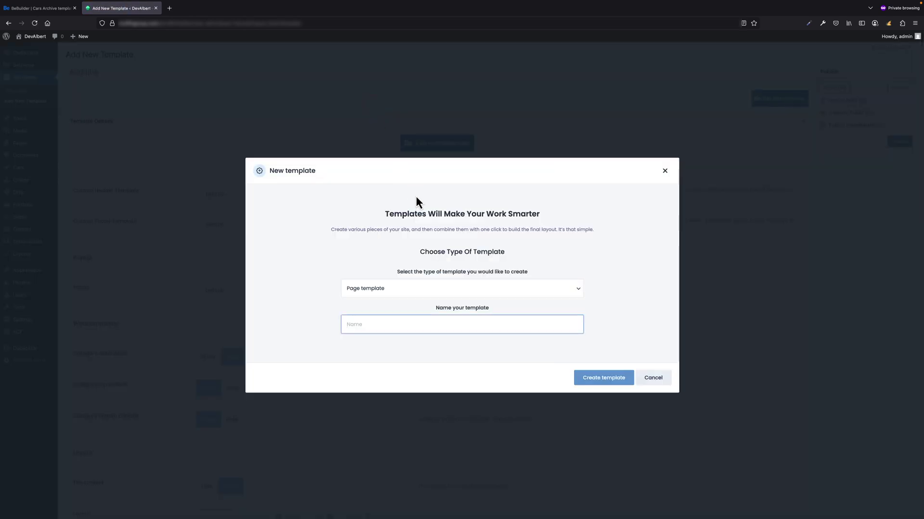
{"action": "left_click", "coordinate": [454, 289]}
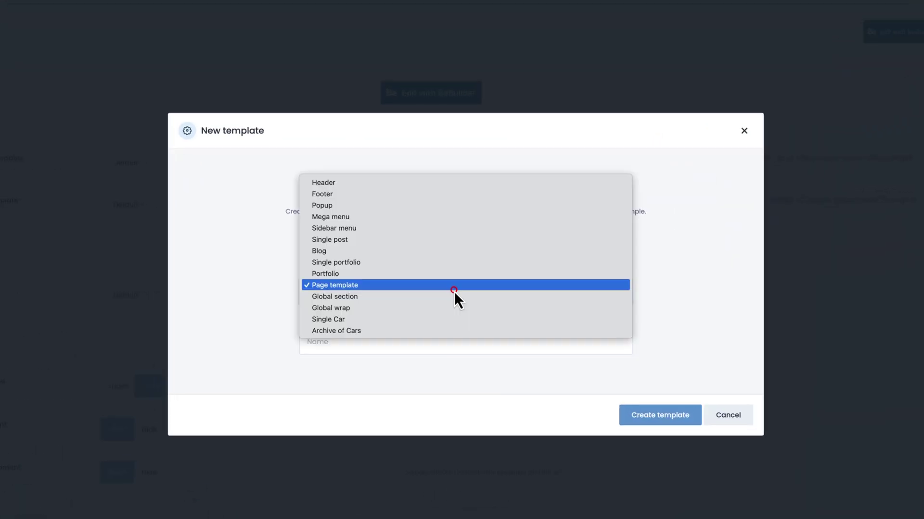
{"action": "left_click", "coordinate": [451, 331]}
{"action": "left_click", "coordinate": [357, 344]}
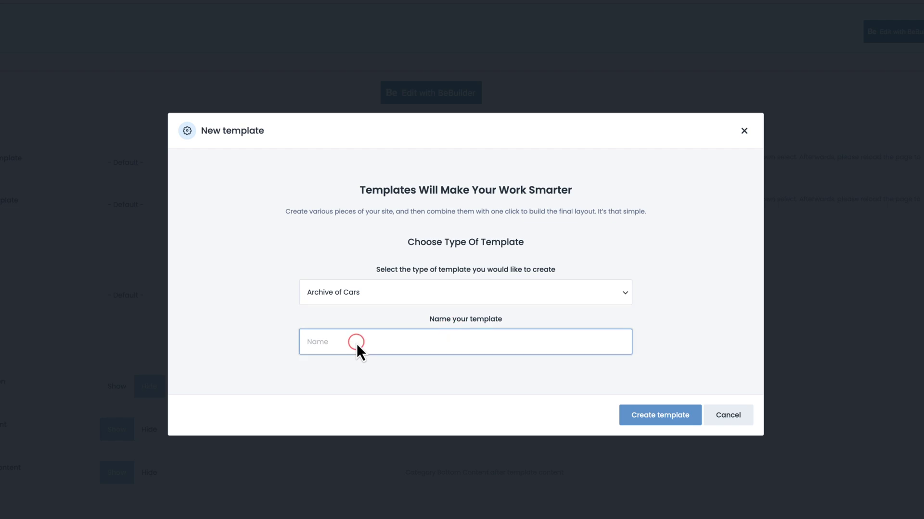
{"action": "type", "text": "my template name"}
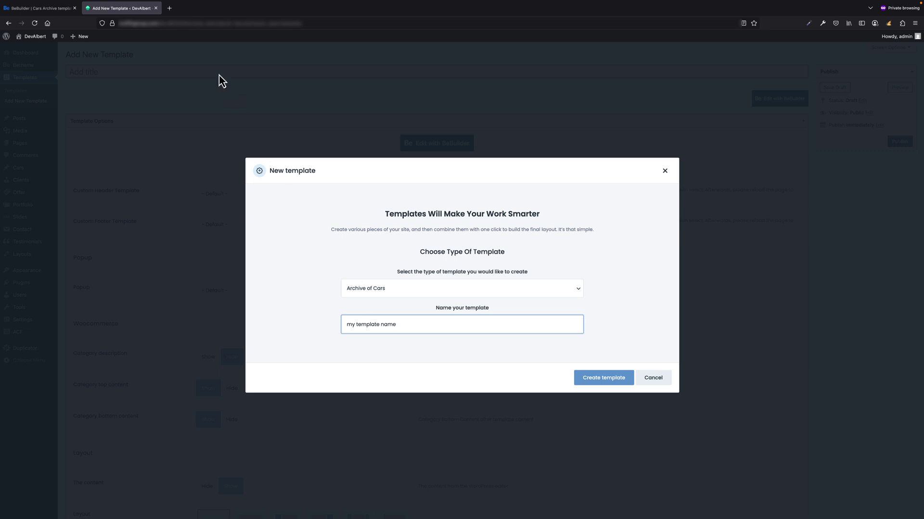
Back in the editor, review the dynamic data fields for the Mercedes card image.
{"action": "left_click", "coordinate": [156, 8]}
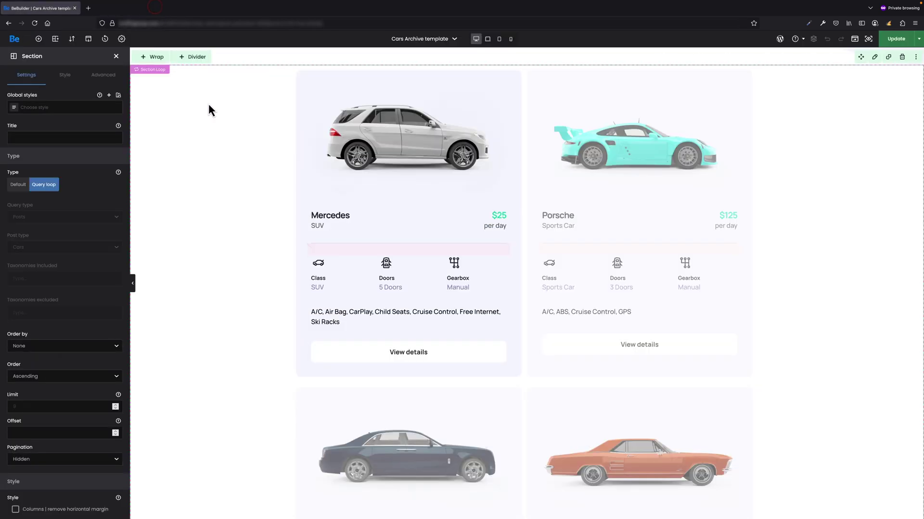
{"action": "mouse_move", "coordinate": [298, 147]}
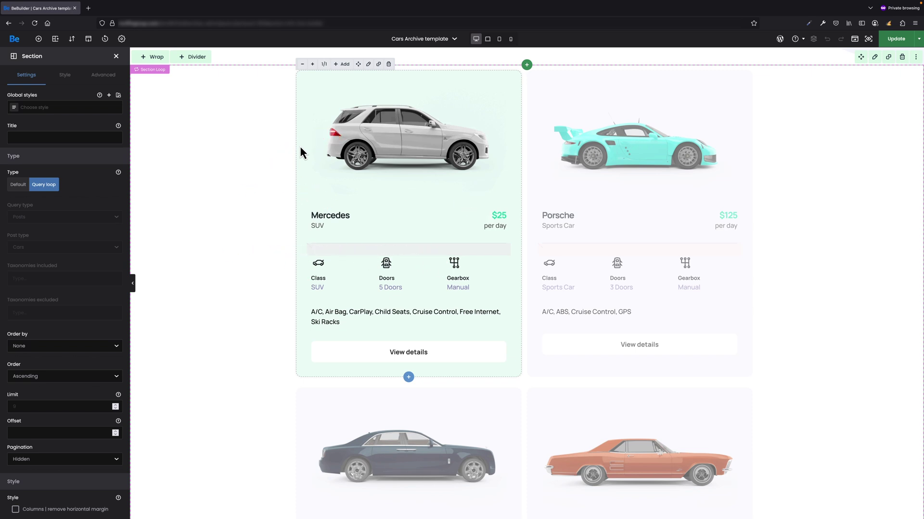
{"action": "left_click", "coordinate": [332, 144]}
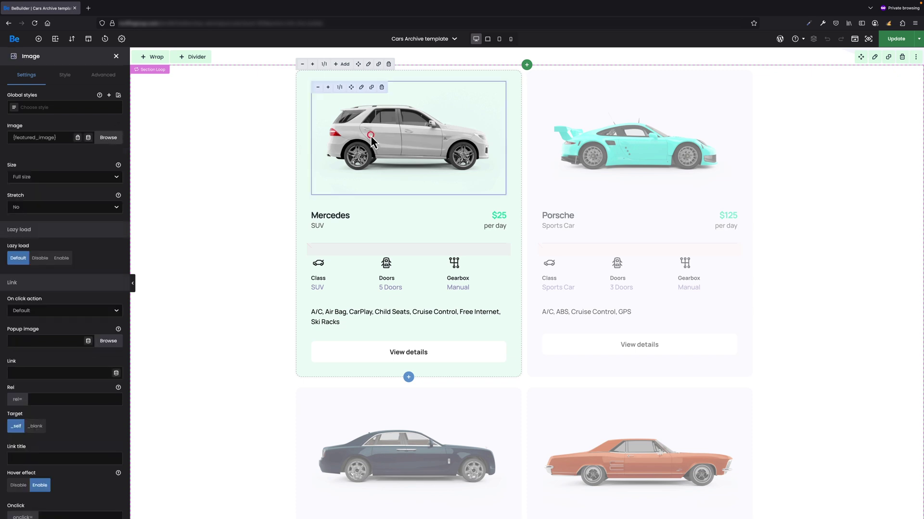
{"action": "left_click", "coordinate": [78, 138]}
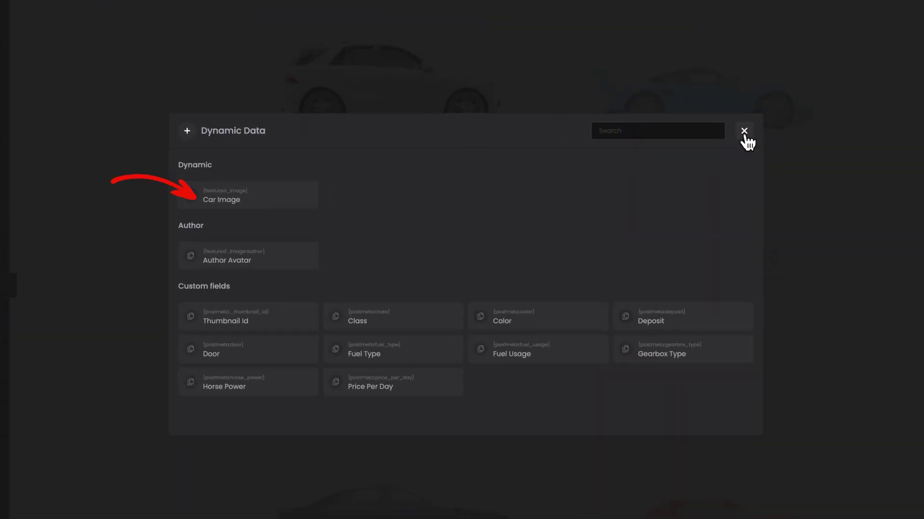
{"action": "left_click", "coordinate": [744, 132]}
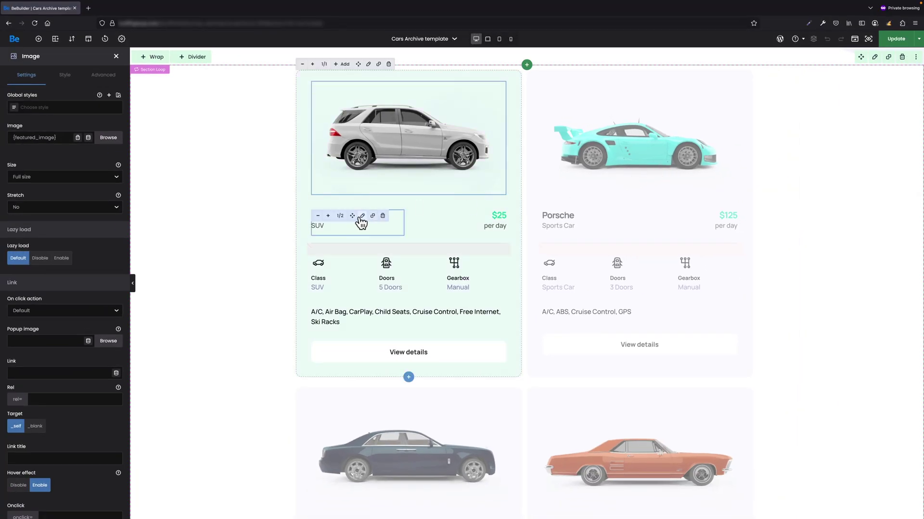
Review dynamic data for the title and class text, then select the price per day text.
{"action": "left_click", "coordinate": [362, 216]}
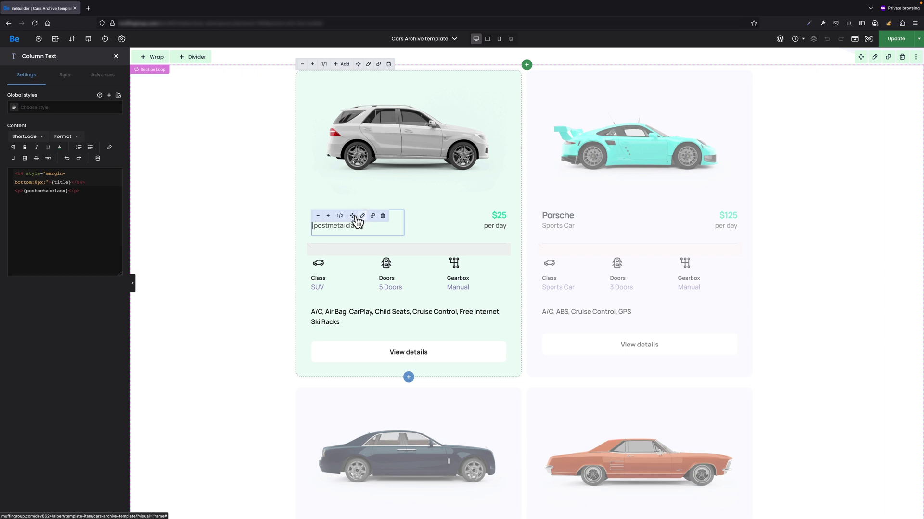
{"action": "left_click", "coordinate": [98, 158]}
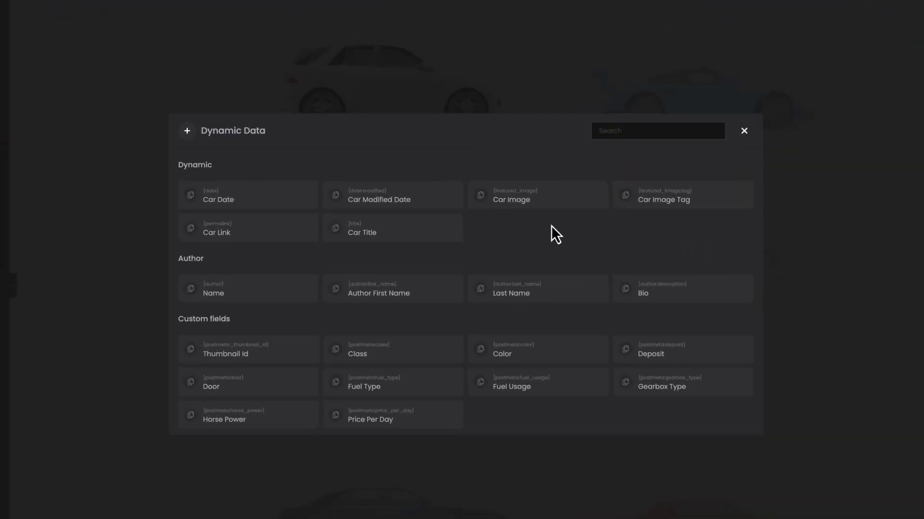
{"action": "scroll", "coordinate": [556, 232], "scroll_direction": "down", "scroll_amount": 2}
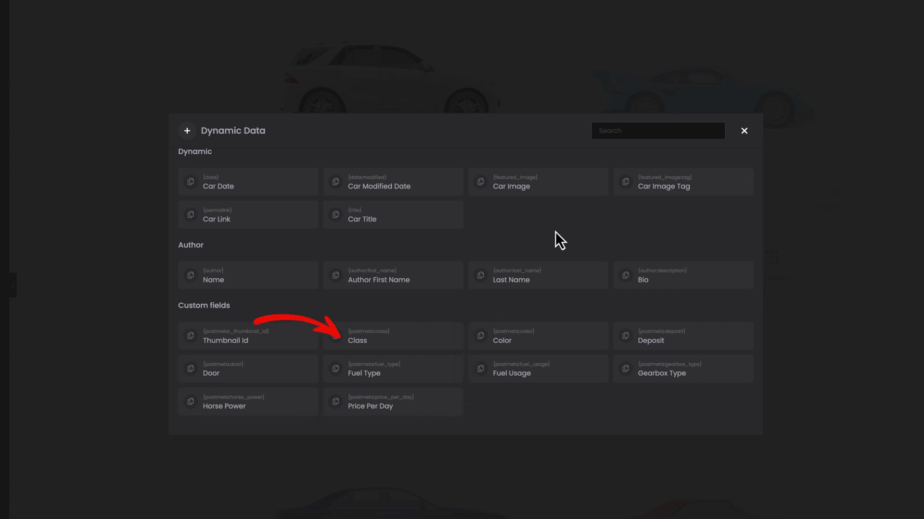
{"action": "left_click", "coordinate": [743, 131]}
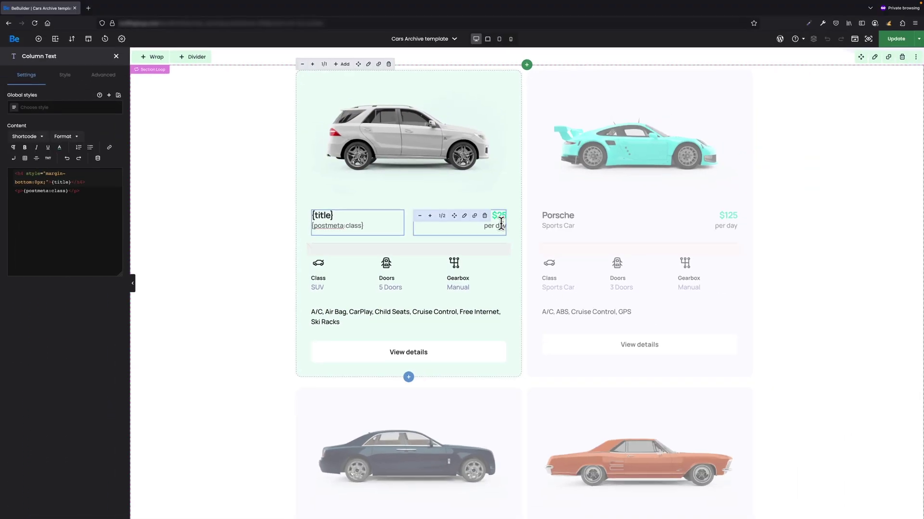
{"action": "left_click", "coordinate": [501, 223]}
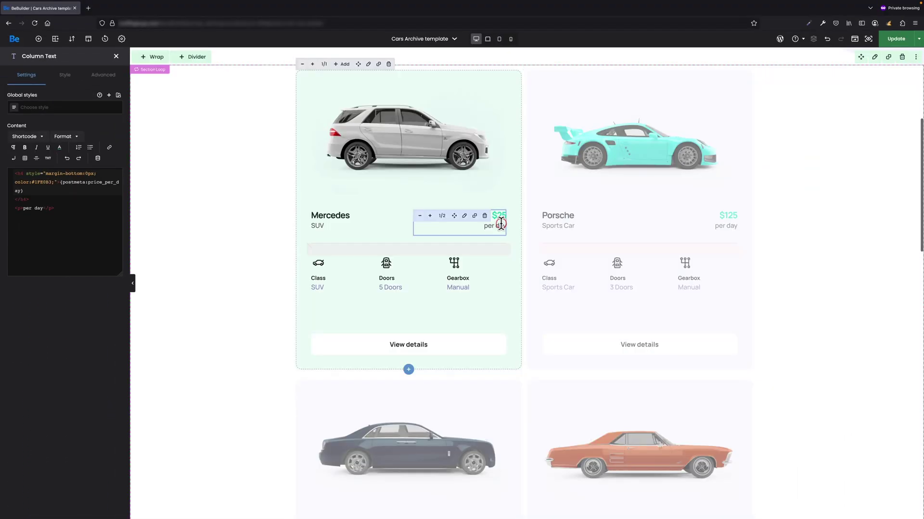
Inspect the first car's Class and Gearbox icon boxes and their fields.
{"action": "left_click", "coordinate": [316, 283]}
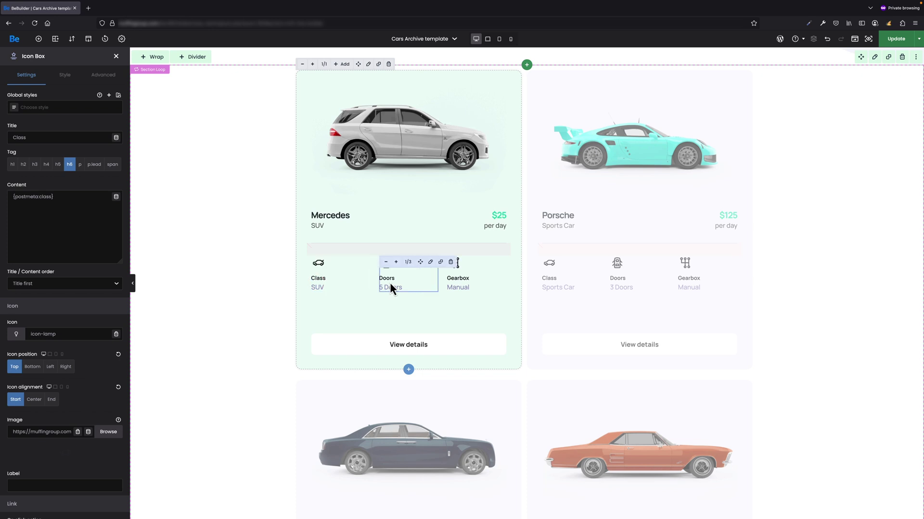
{"action": "left_click", "coordinate": [454, 283]}
{"action": "scroll", "coordinate": [475, 283], "scroll_direction": "up", "scroll_amount": 5}
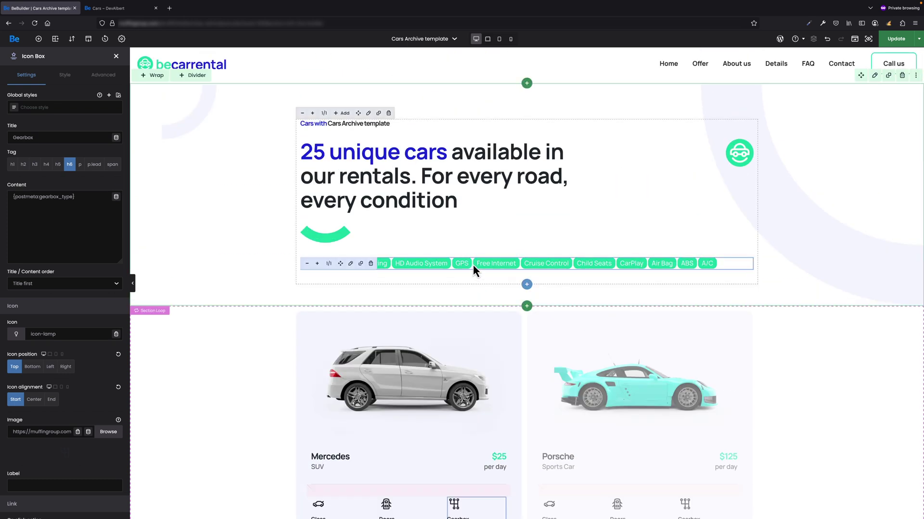
Keep Car equipments as the hero tag cloud's taxonomy, then view the live Cars page.
{"action": "left_click", "coordinate": [472, 265]}
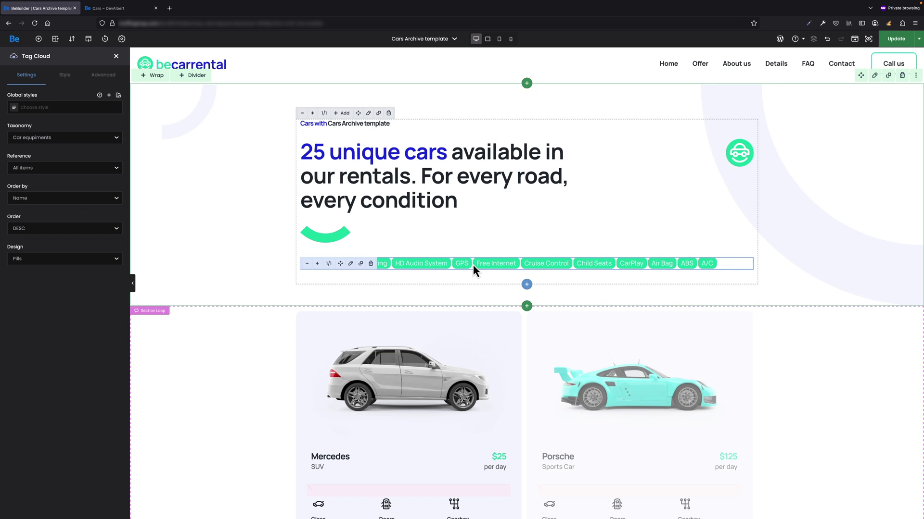
{"action": "left_click", "coordinate": [118, 137]}
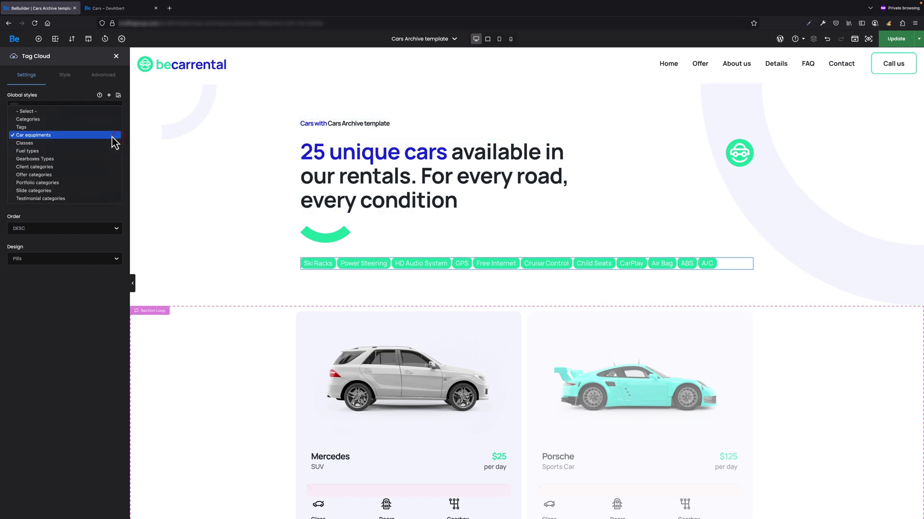
{"action": "left_click", "coordinate": [113, 137]}
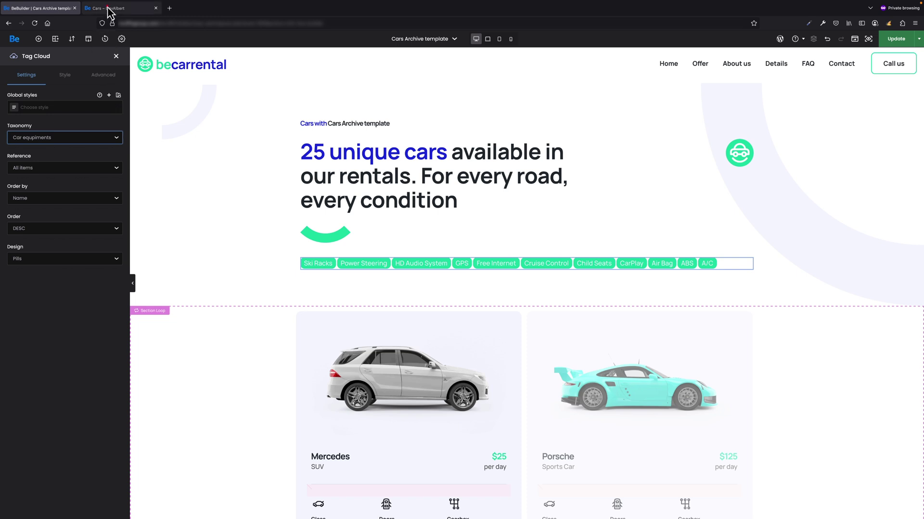
{"action": "left_click", "coordinate": [108, 8]}
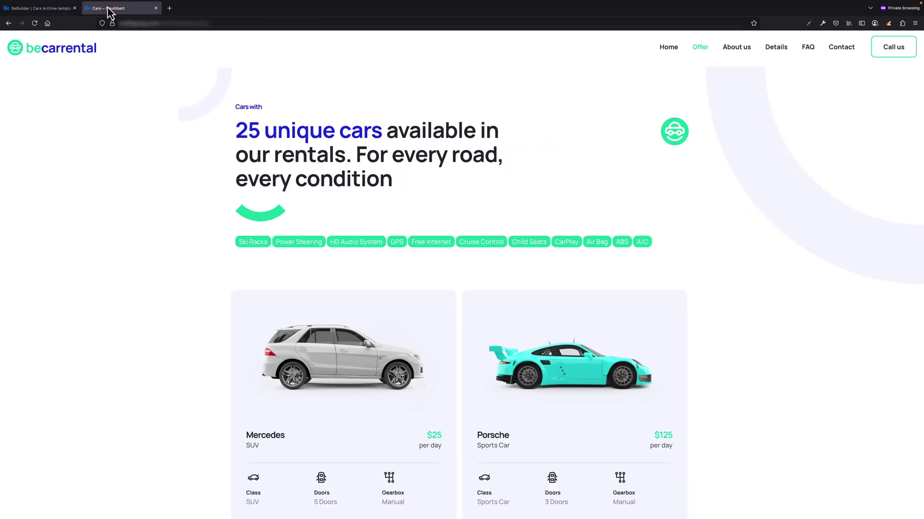
Filter the Cars page by the GPS tag, listing Porsche, Rolls Royce and Buick.
{"action": "scroll", "coordinate": [383, 197], "scroll_direction": "down", "scroll_amount": 20}
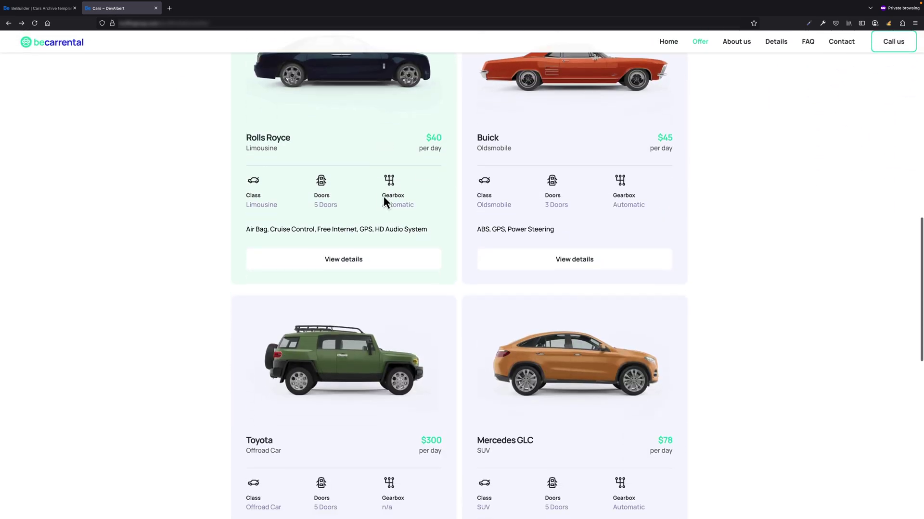
{"action": "scroll", "coordinate": [383, 195], "scroll_direction": "up", "scroll_amount": 20}
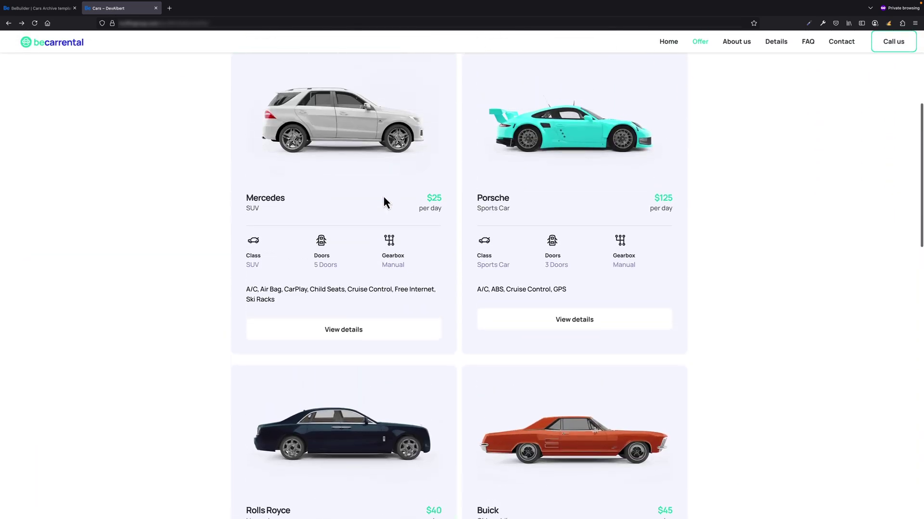
{"action": "left_click", "coordinate": [399, 217]}
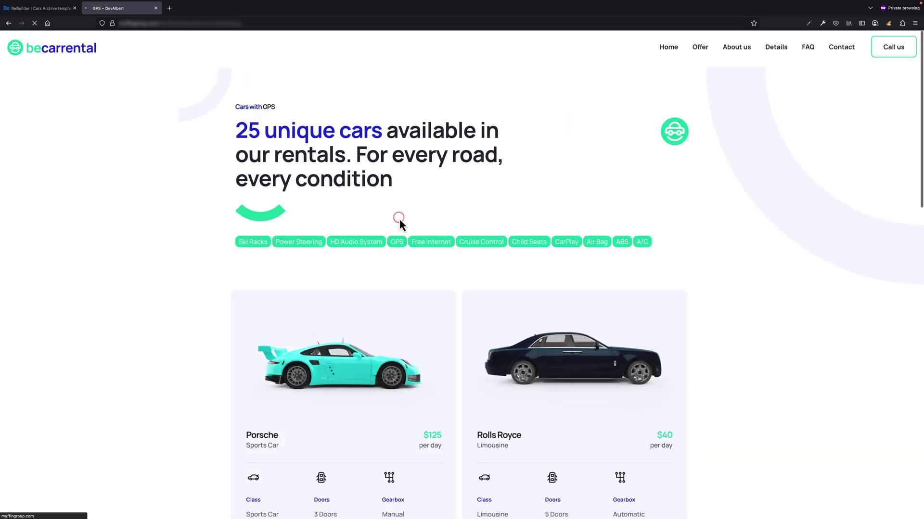
{"action": "scroll", "coordinate": [399, 218], "scroll_direction": "down", "scroll_amount": 10}
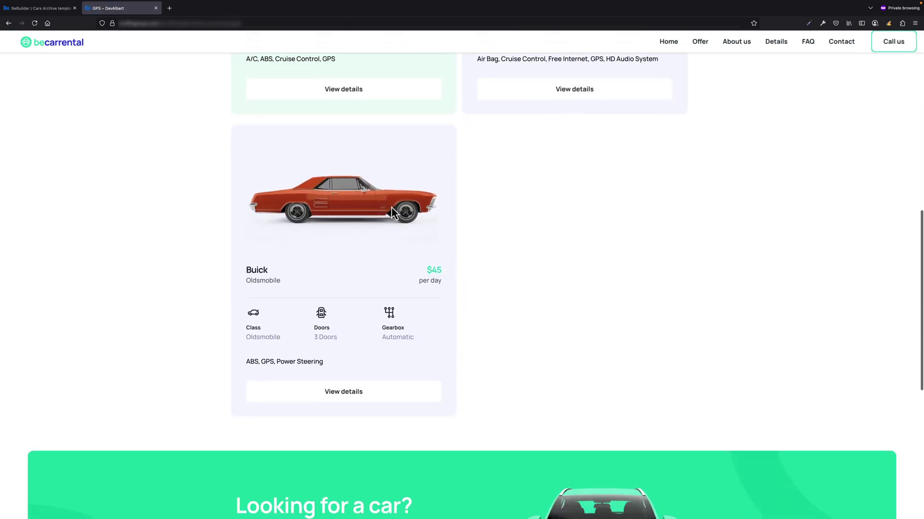
{"action": "scroll", "coordinate": [392, 212], "scroll_direction": "up", "scroll_amount": 6}
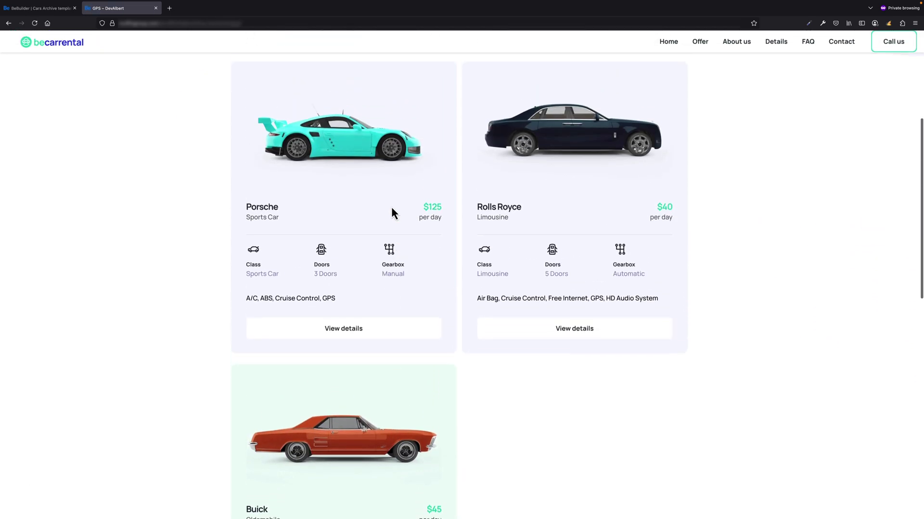
{"action": "scroll", "coordinate": [391, 207], "scroll_direction": "up", "scroll_amount": 2}
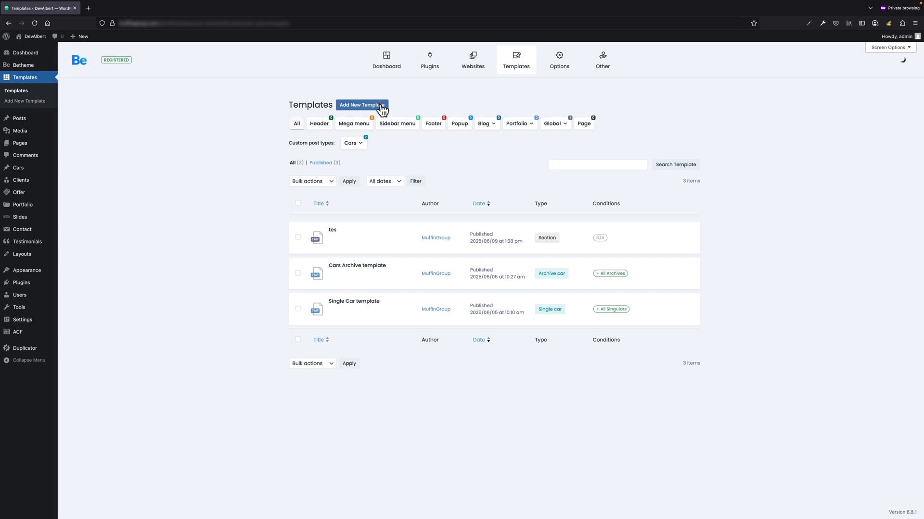
Cancel a new Single Car template named 'my temp' and edit the existing Single Car template in BeBuilder.
{"action": "left_click", "coordinate": [381, 109]}
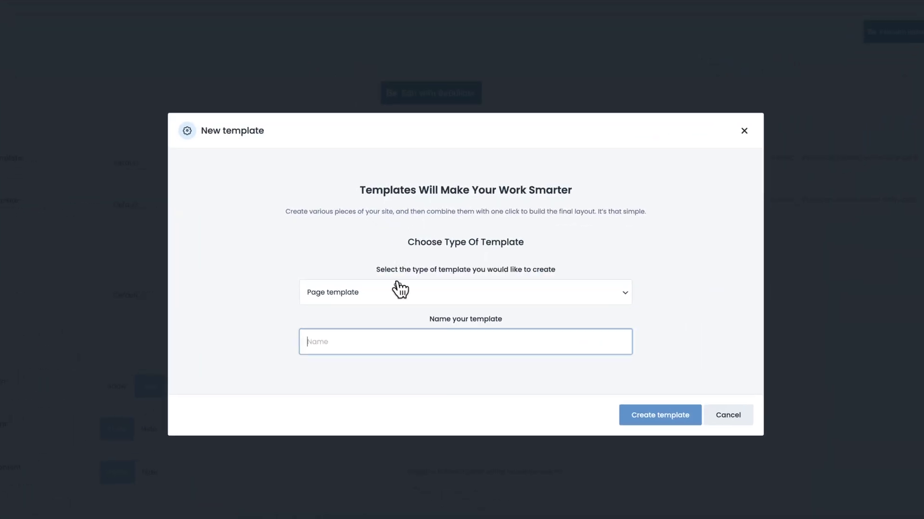
{"action": "left_click", "coordinate": [398, 291]}
{"action": "left_click", "coordinate": [397, 317]}
{"action": "left_click", "coordinate": [356, 342]}
{"action": "type", "text": "my temp"}
{"action": "left_click", "coordinate": [745, 415]}
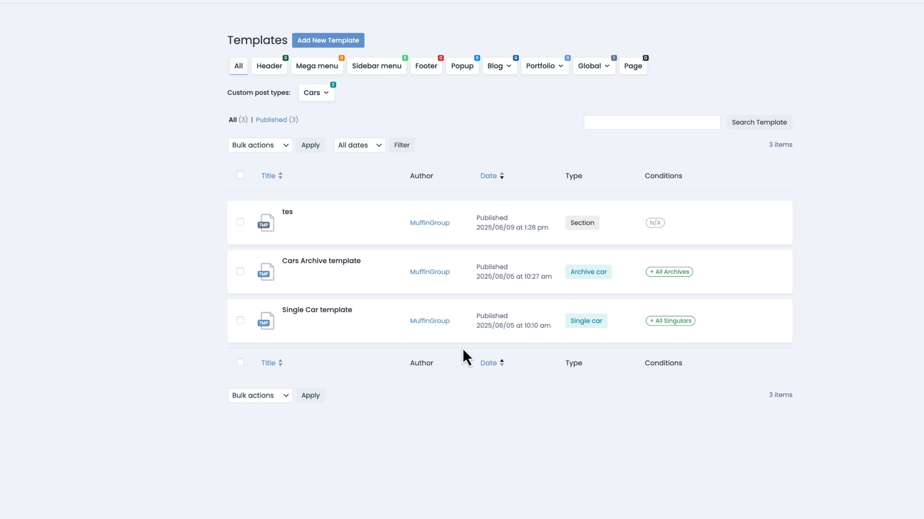
{"action": "left_click", "coordinate": [310, 332]}
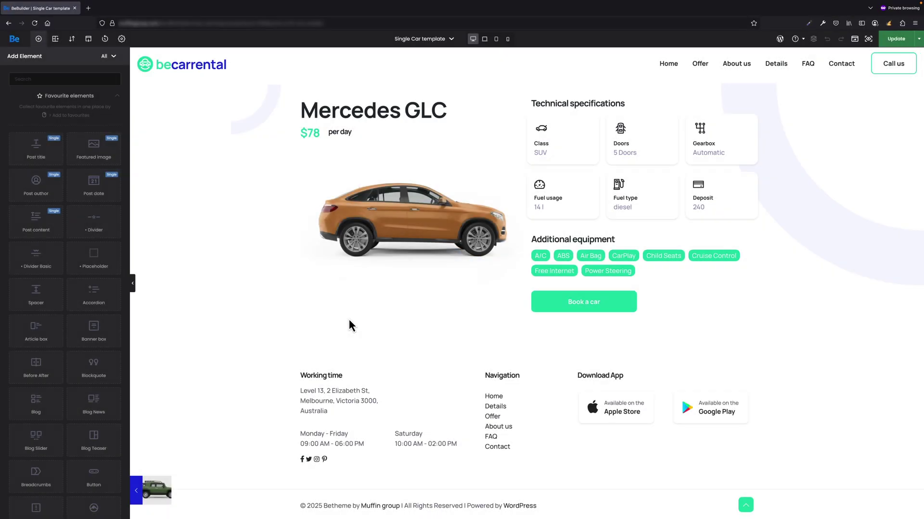
Open the price heading's Dynamic Data list and browse the car fields and Car equipments terms.
{"action": "left_click", "coordinate": [373, 113]}
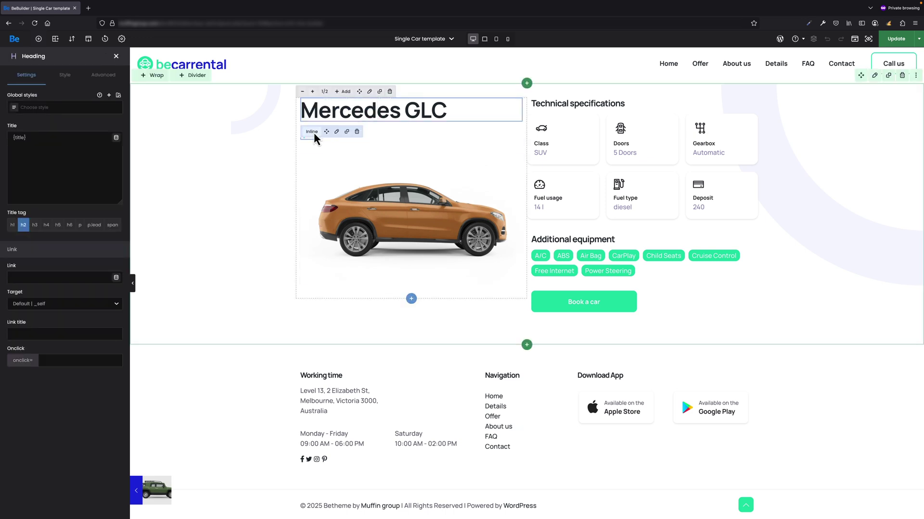
{"action": "left_click", "coordinate": [335, 132]}
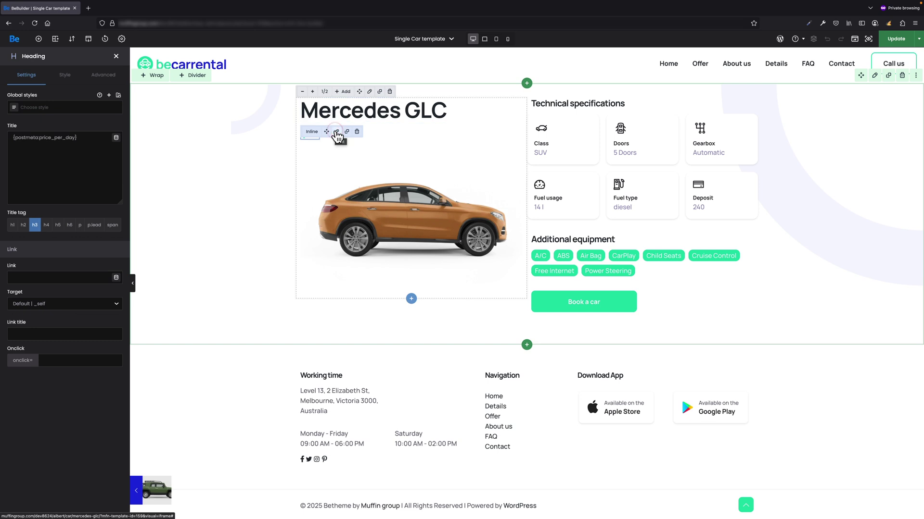
{"action": "left_click", "coordinate": [116, 138]}
{"action": "scroll", "coordinate": [575, 270], "scroll_direction": "down", "scroll_amount": 4}
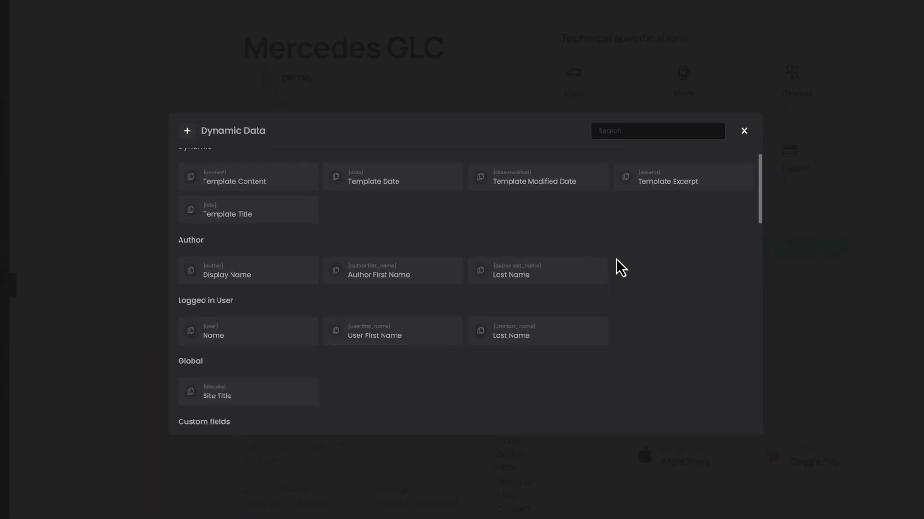
{"action": "scroll", "coordinate": [617, 259], "scroll_direction": "down", "scroll_amount": 5}
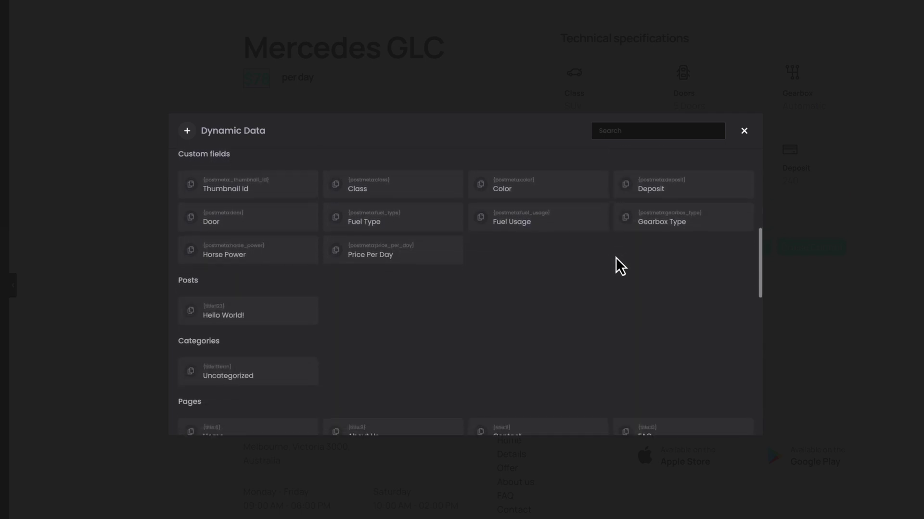
{"action": "scroll", "coordinate": [615, 257], "scroll_direction": "down", "scroll_amount": 5}
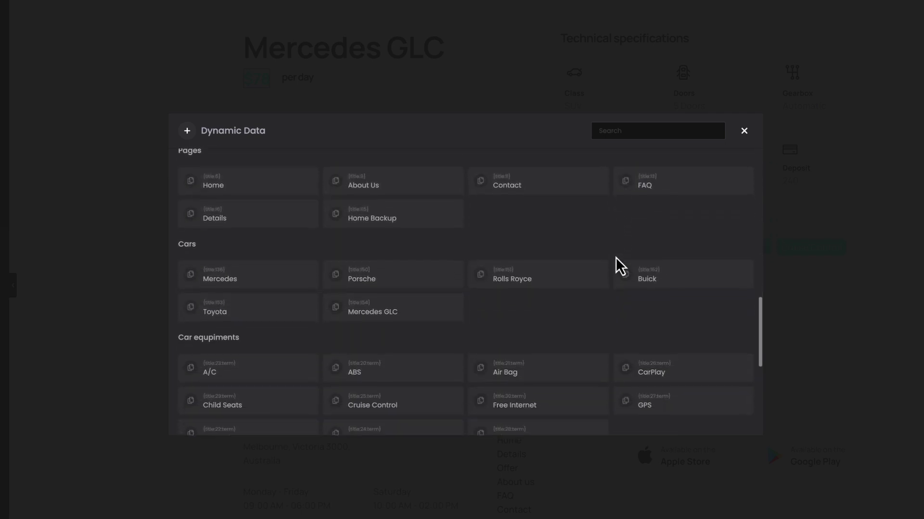